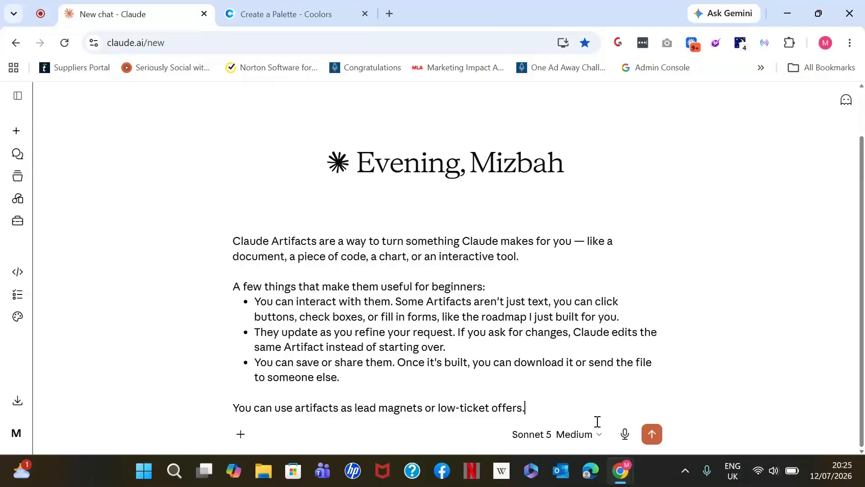
# Step: Clear the drafted chat message and start a new artifact using the Start from scratch category
pyautogui.hotkey('ctrl', 'a')
pyautogui.press('BackSpace')
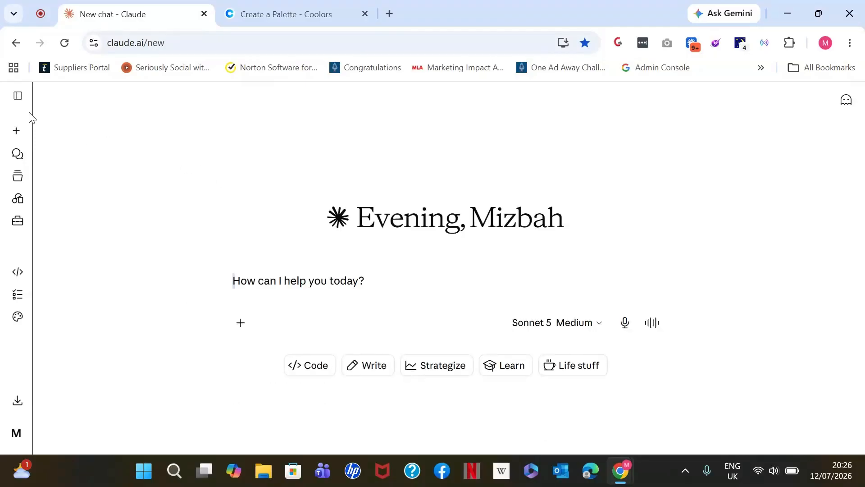
pyautogui.click(17, 95)
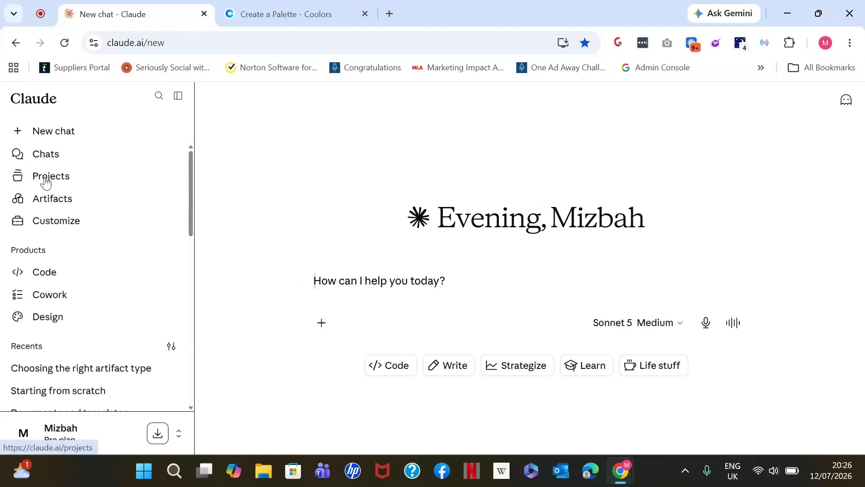
pyautogui.click(66, 203)
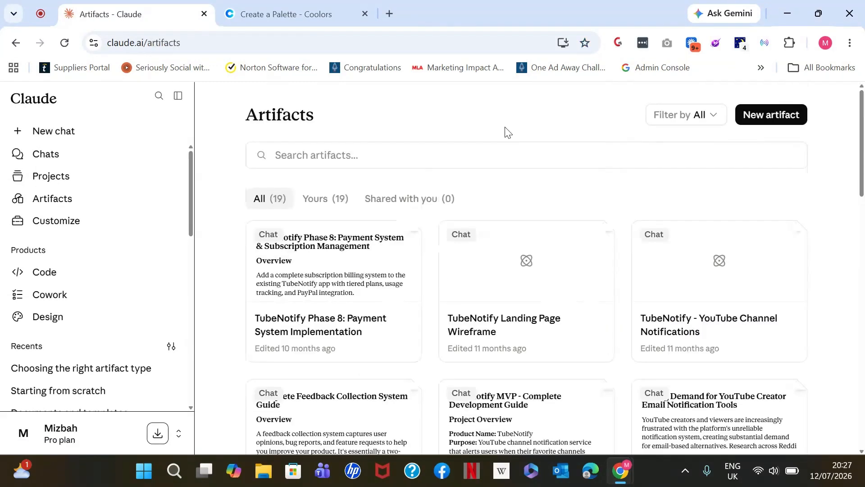
pyautogui.click(776, 122)
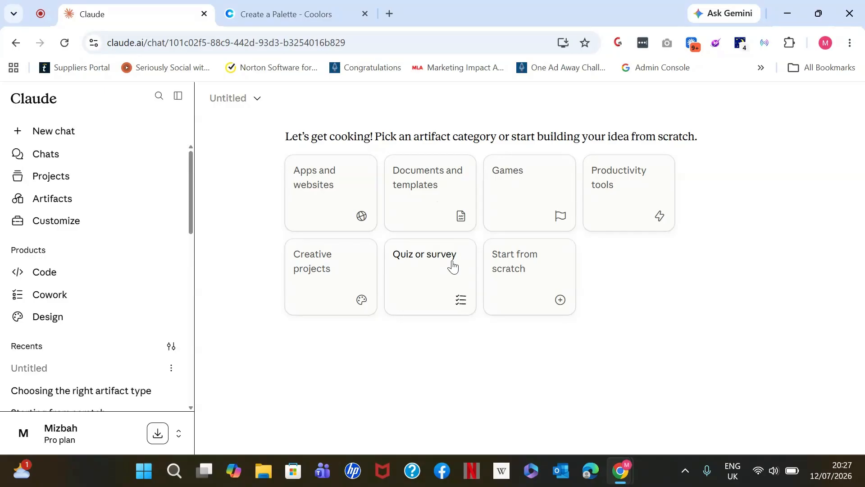
pyautogui.click(530, 287)
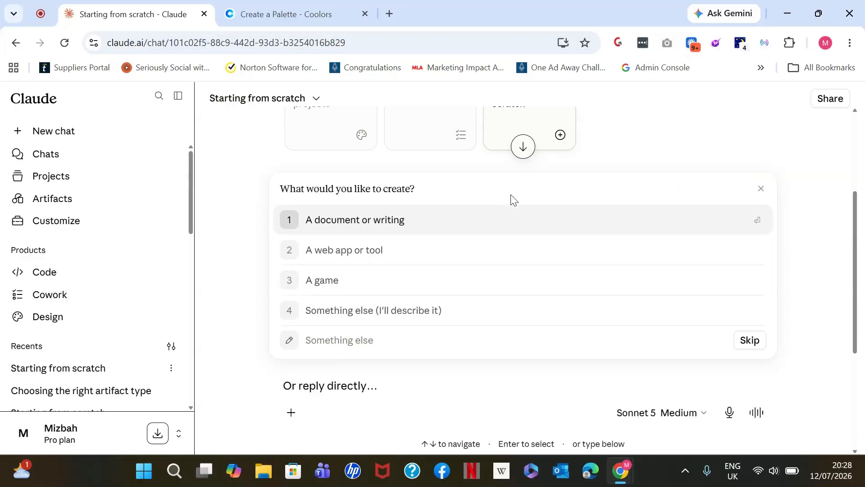
# Step: Request an interactive checklist for beginners creating a Claude artifact, as a roadmap with step by step instructions and checkboxes, and review the proposed plan
pyautogui.write('I want to create a checklist for beginners who want to create an artifact in Claude. The checklist is a roadmap with step by step instructions and checkboxes. The artifact must be interactive.')
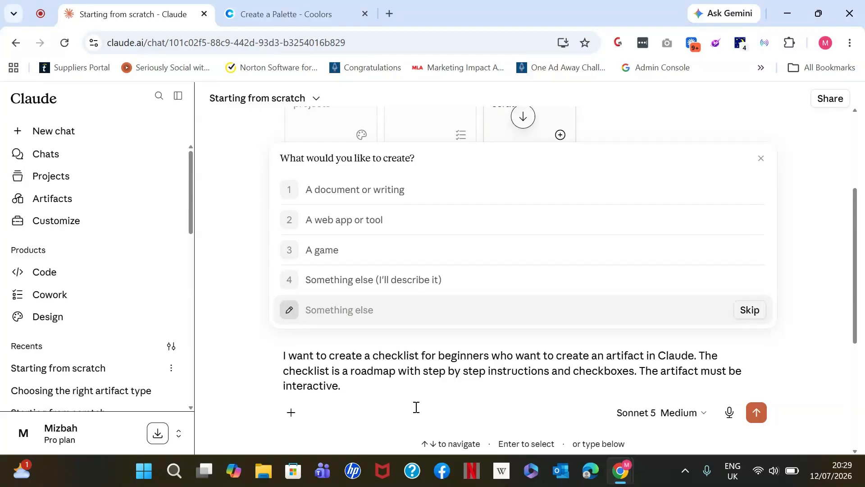
pyautogui.click(761, 417)
pyautogui.moveTo(856, 356); pyautogui.dragTo(857, 230)
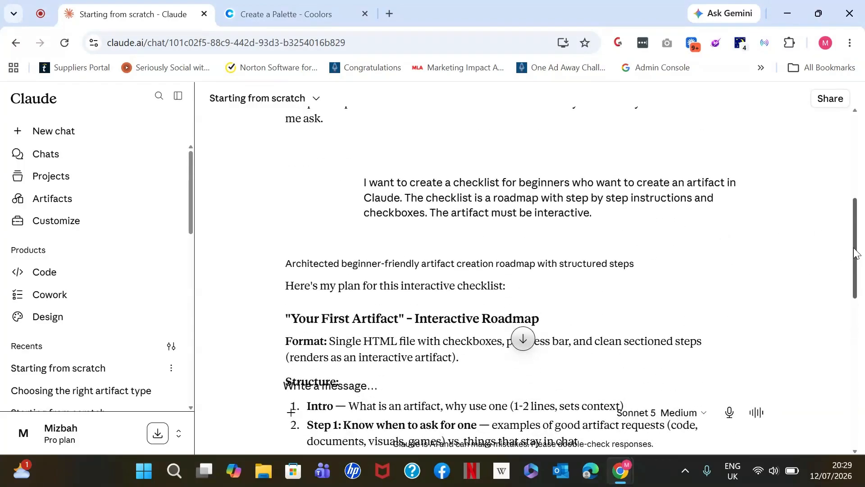
pyautogui.moveTo(858, 253); pyautogui.dragTo(862, 311)
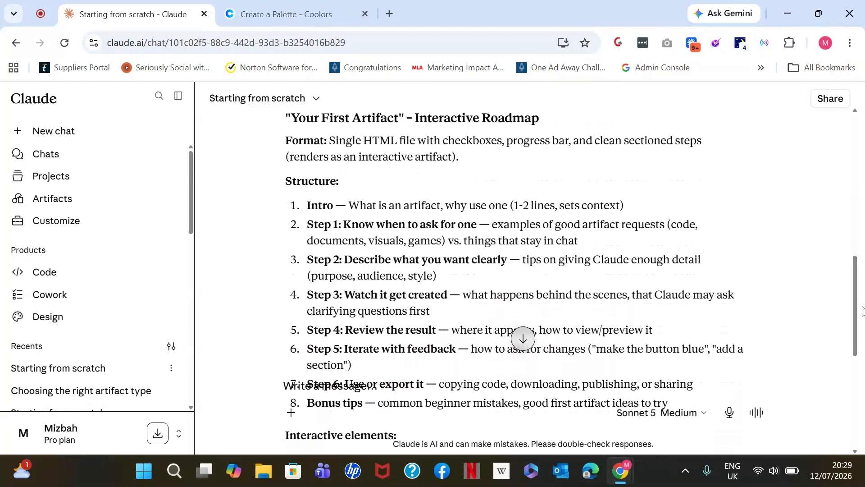
pyautogui.moveTo(862, 311); pyautogui.dragTo(858, 396)
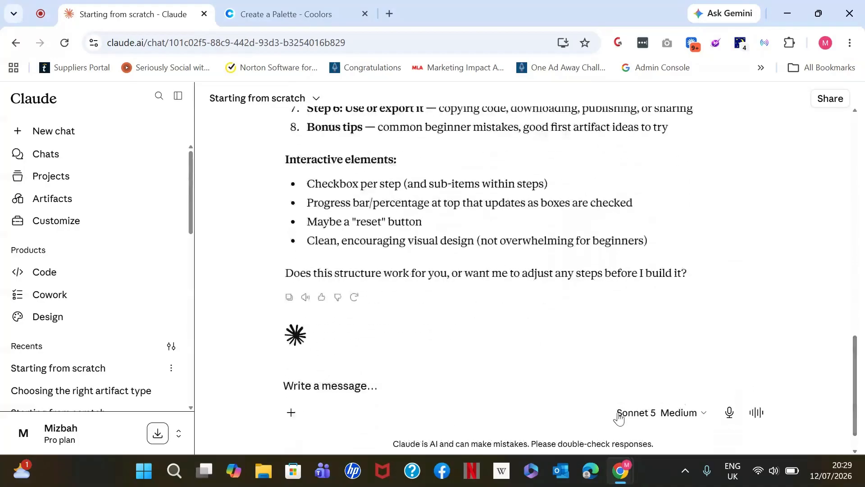
# Step: Approve the plan by sending the reply "This is good, go ahead and build it."
pyautogui.click(364, 384)
pyautogui.write('Thi')
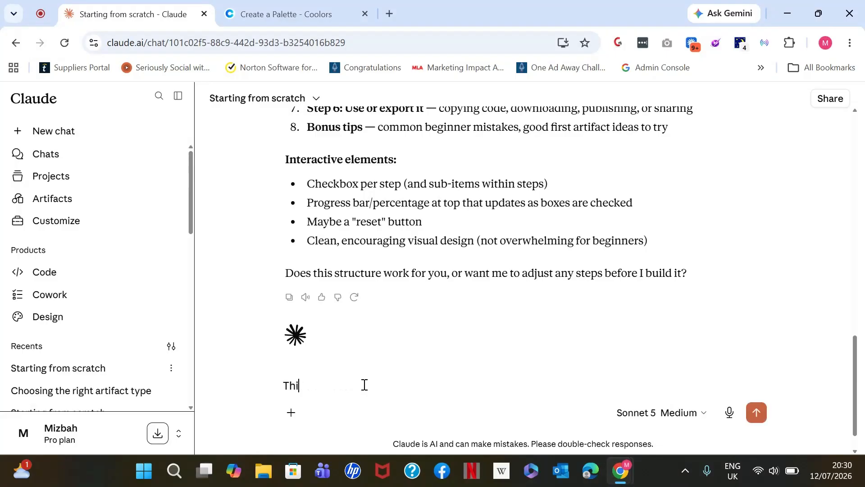
pyautogui.write('s is good, go ahead and bui')
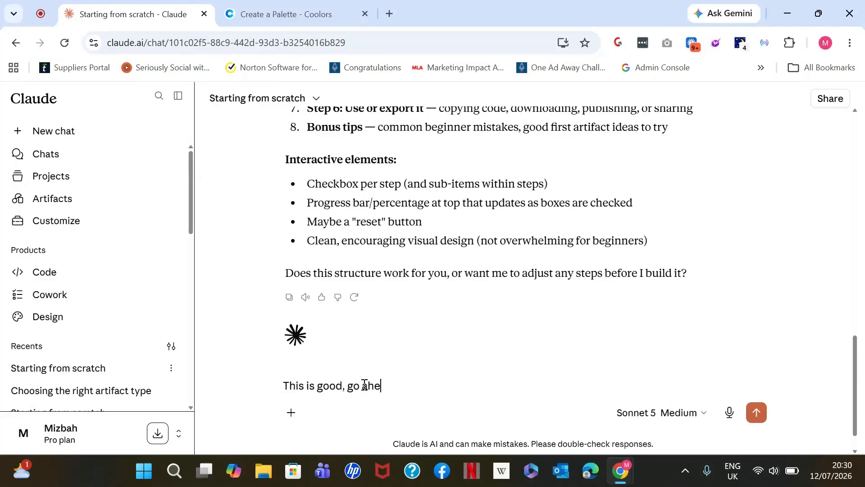
pyautogui.write('ld it.')
pyautogui.press('Return')
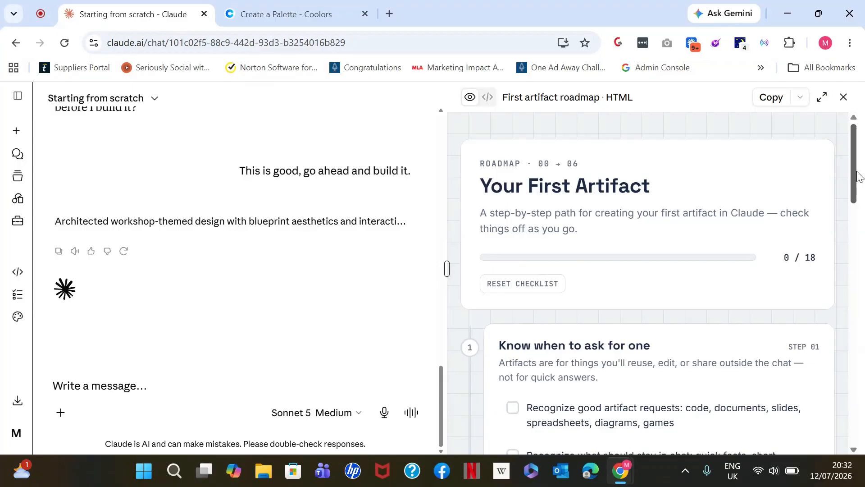
# Step: Test the roadmap artifact by ticking all three items under "Know when to ask for one" and checking the progress bar
pyautogui.moveTo(858, 176); pyautogui.dragTo(858, 226)
pyautogui.click(514, 239)
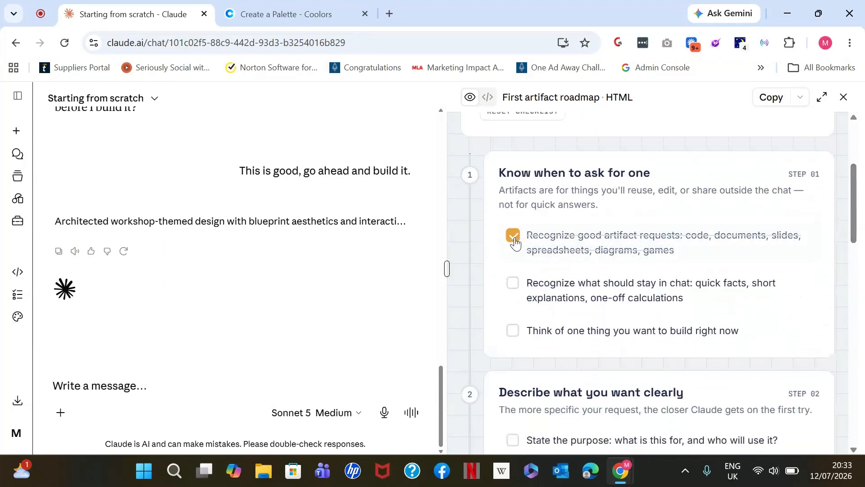
pyautogui.click(513, 289)
pyautogui.click(515, 330)
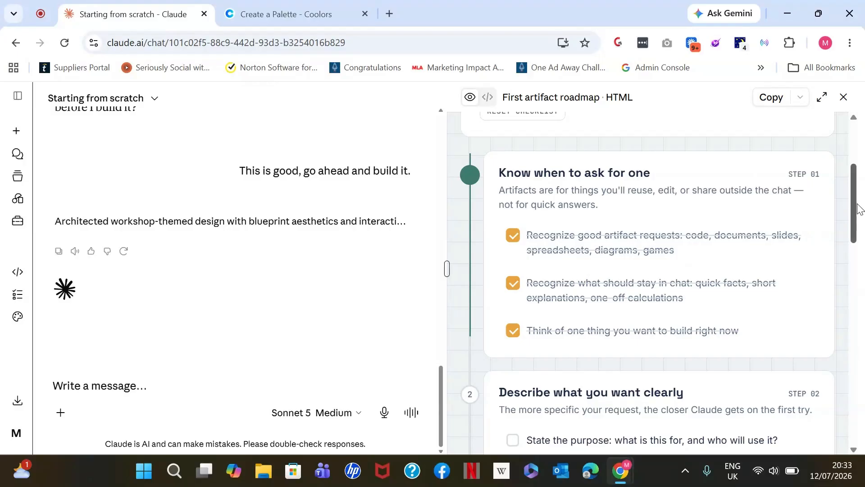
pyautogui.moveTo(858, 209); pyautogui.dragTo(857, 168)
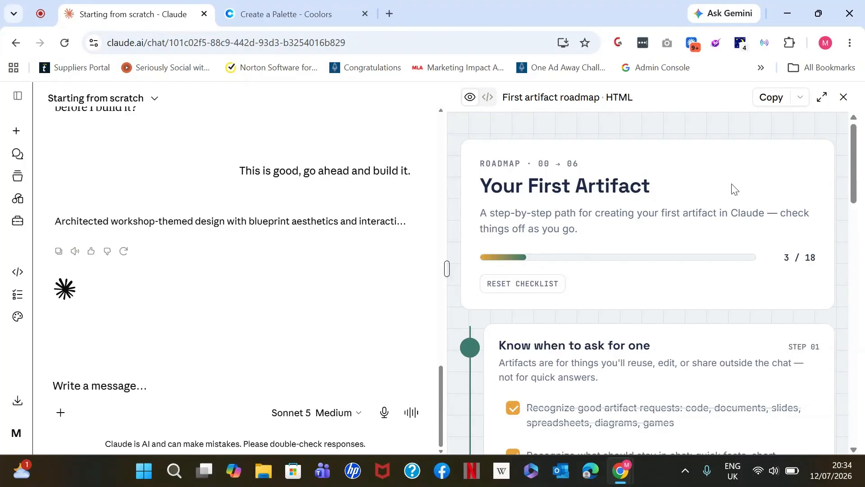
pyautogui.moveTo(855, 186); pyautogui.dragTo(864, 135)
# Step: Open the Skills section of the account settings
pyautogui.click(17, 433)
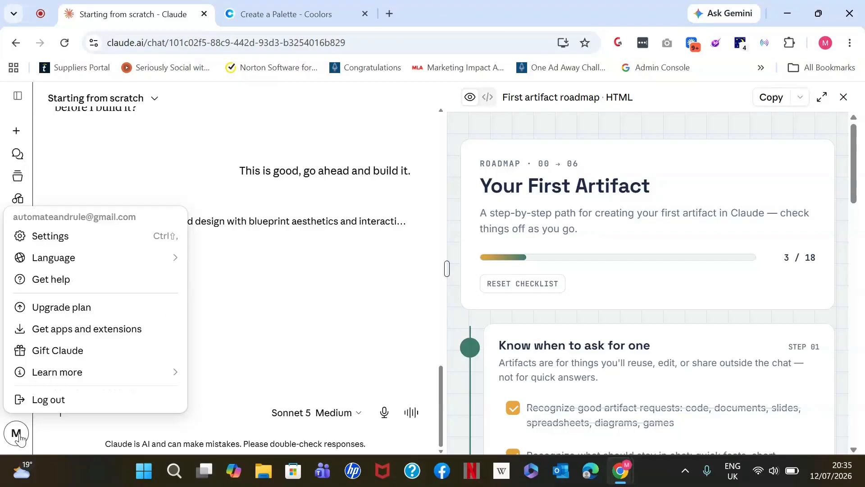
pyautogui.click(56, 246)
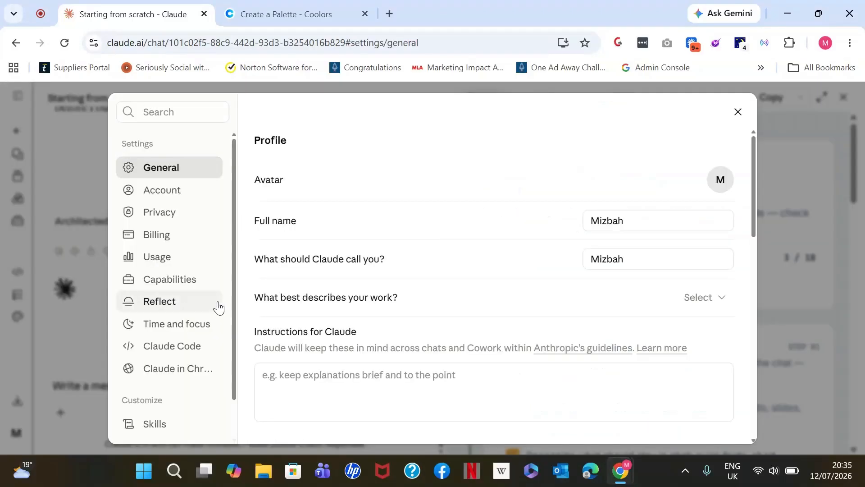
pyautogui.click(163, 424)
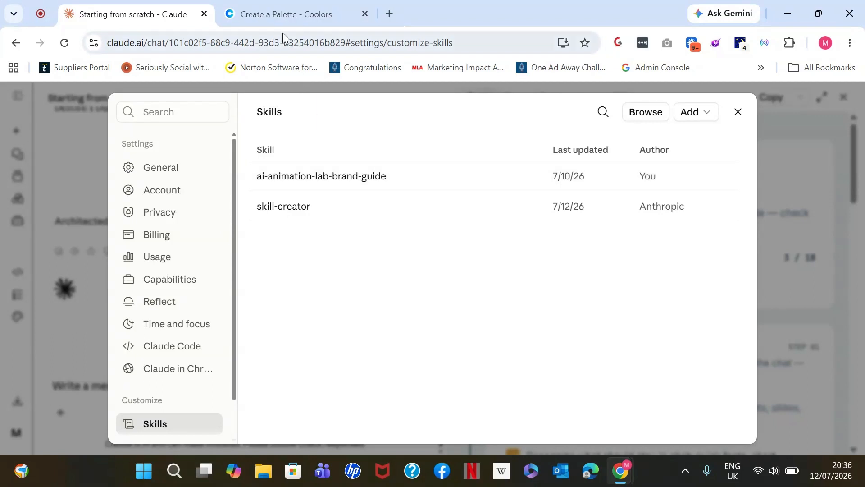
# Step: Switch to the Coolors palette generator, generate new palettes and lock 6699CC as the first colour
pyautogui.click(271, 20)
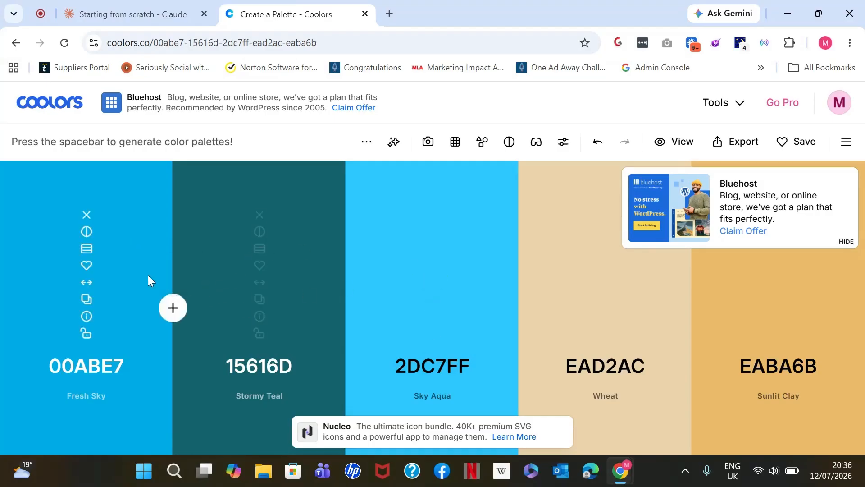
pyautogui.press('space')
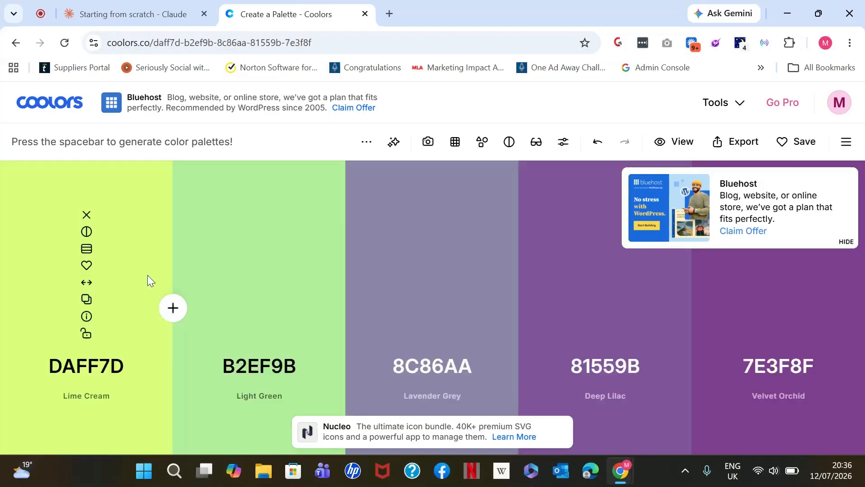
pyautogui.press('space')
pyautogui.click(86, 333)
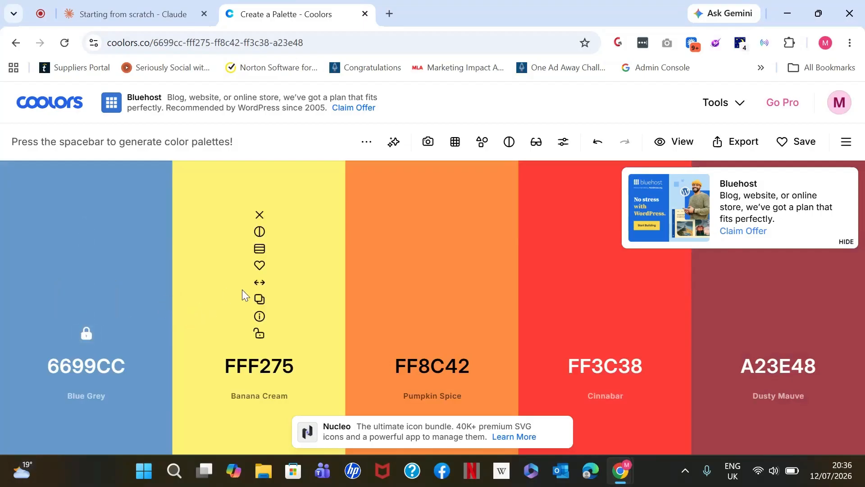
# Step: Regenerate the unlocked colours, locking F8FCDA as the second colour and 7D1D3F as the third
pyautogui.press('space')
pyautogui.press('space')
pyautogui.press('space')
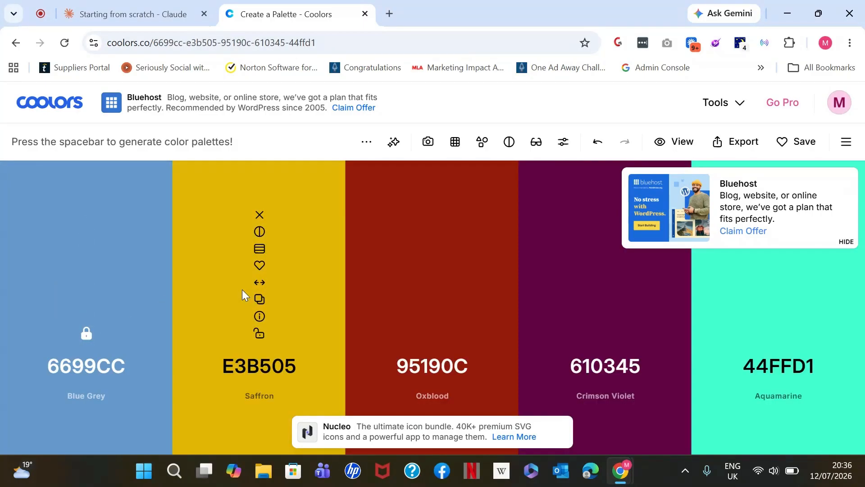
pyautogui.press('space')
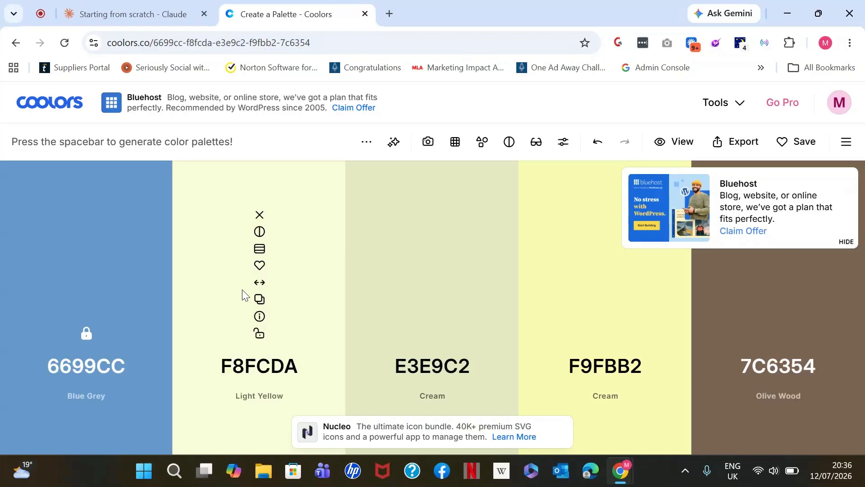
pyautogui.click(258, 334)
pyautogui.press('space')
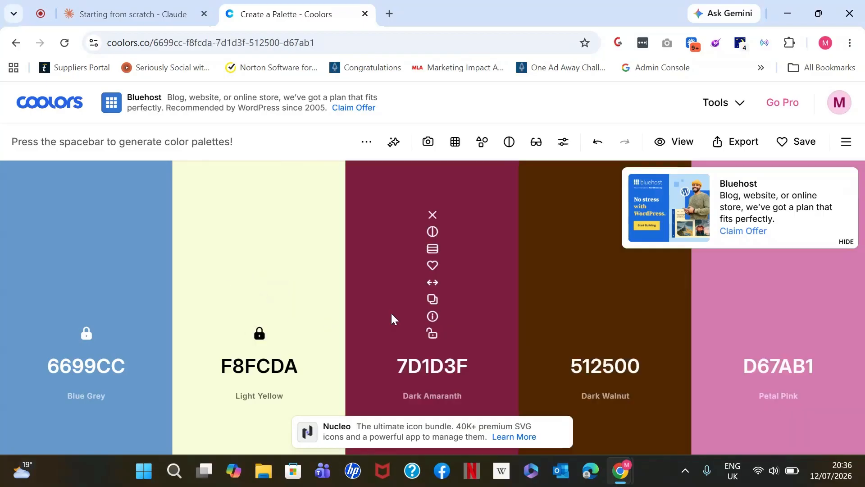
pyautogui.click(435, 335)
# Step: Regenerate the remaining colours, locking 18314F as the fourth colour and FFCAD4 as the fifth
pyautogui.press('space')
pyautogui.press('space')
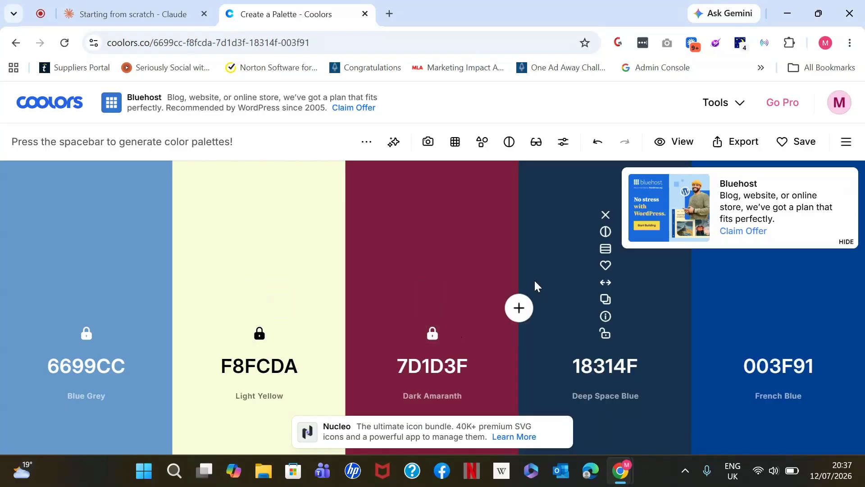
pyautogui.click(605, 333)
pyautogui.press('space')
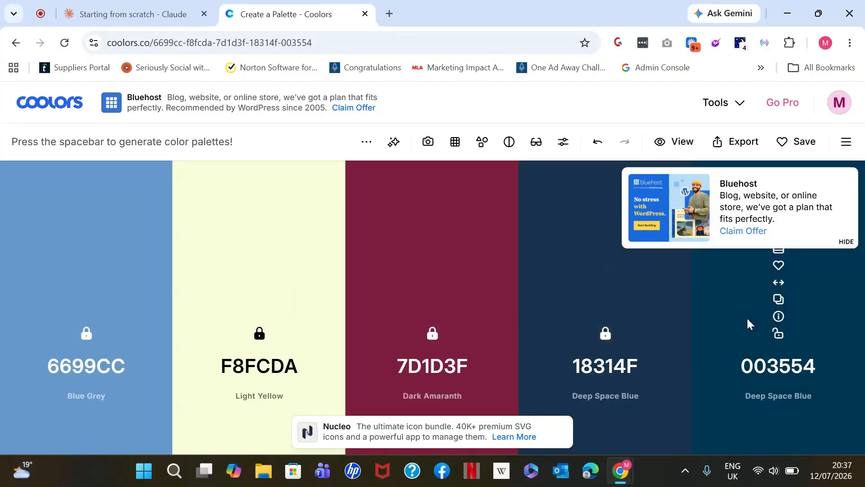
pyautogui.press('space')
pyautogui.press('space')
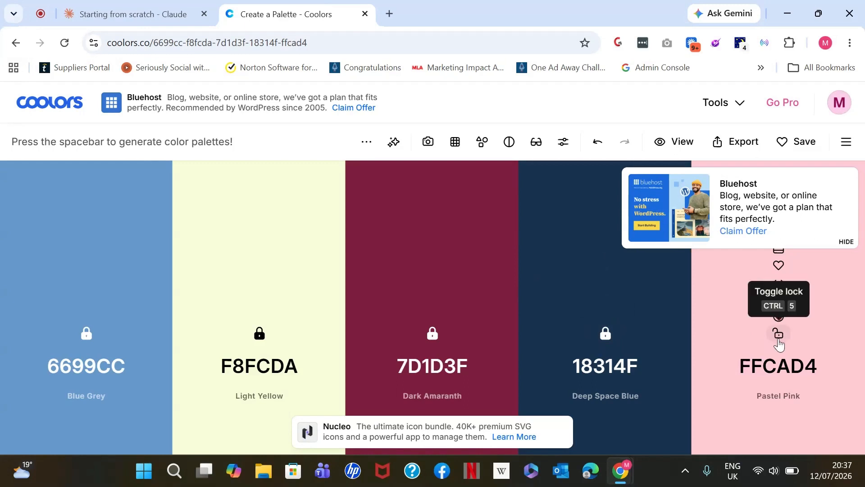
pyautogui.click(778, 335)
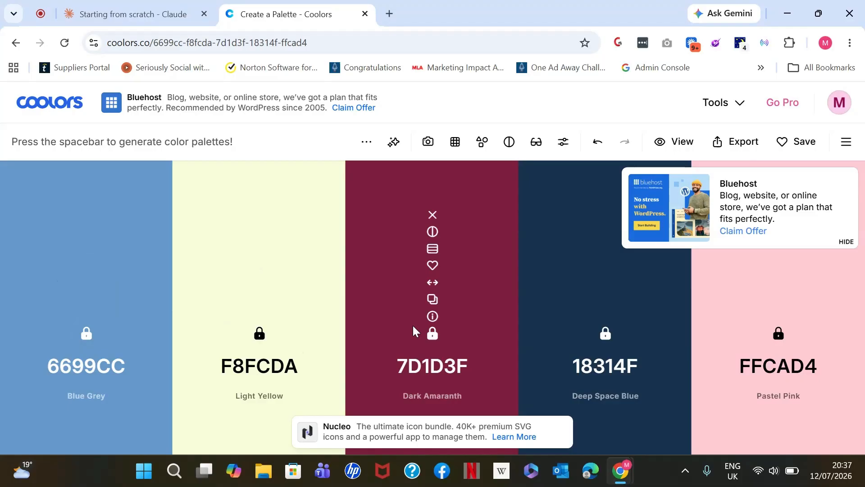
# Step: Switch back to Claude and upload the AI Animation Lab brand guide file as a skill
pyautogui.click(179, 18)
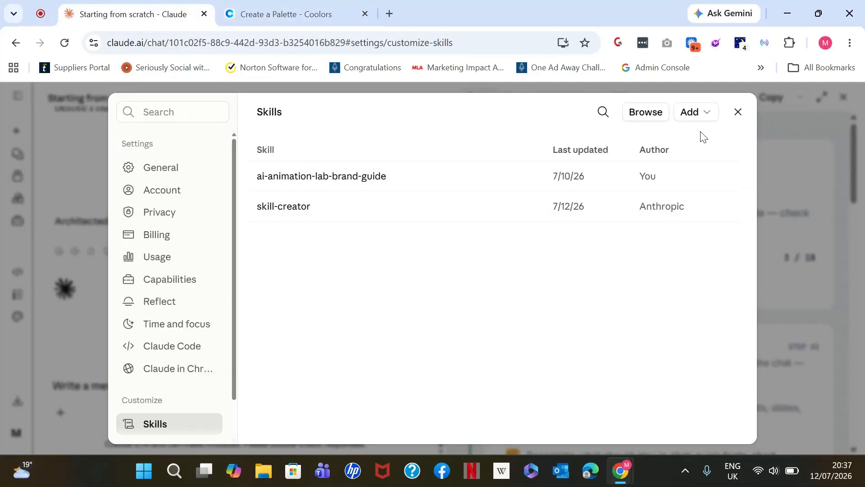
pyautogui.click(704, 113)
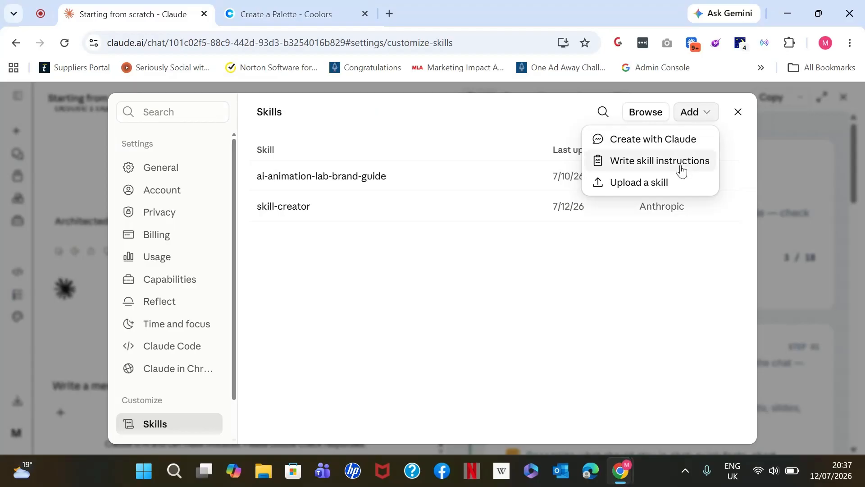
pyautogui.click(673, 182)
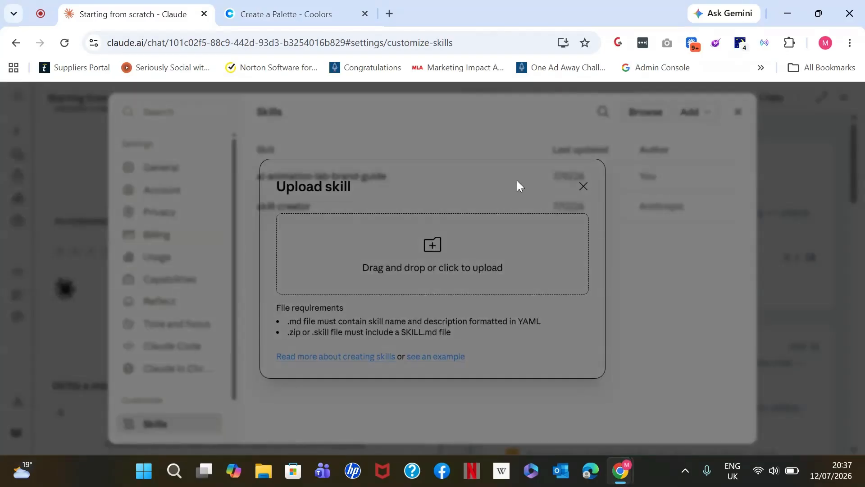
pyautogui.click(431, 267)
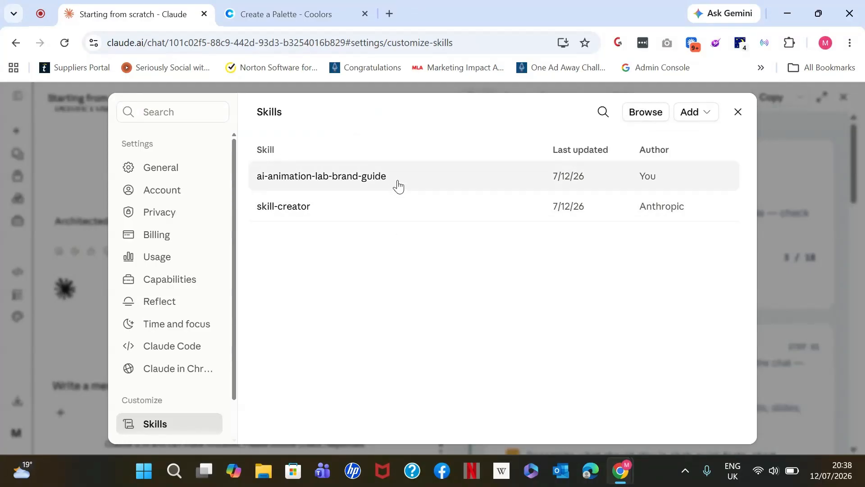
# Step: Open the ai-animation-lab-brand-guide skill, copy its name and close the settings
pyautogui.moveTo(383, 183); pyautogui.dragTo(255, 186)
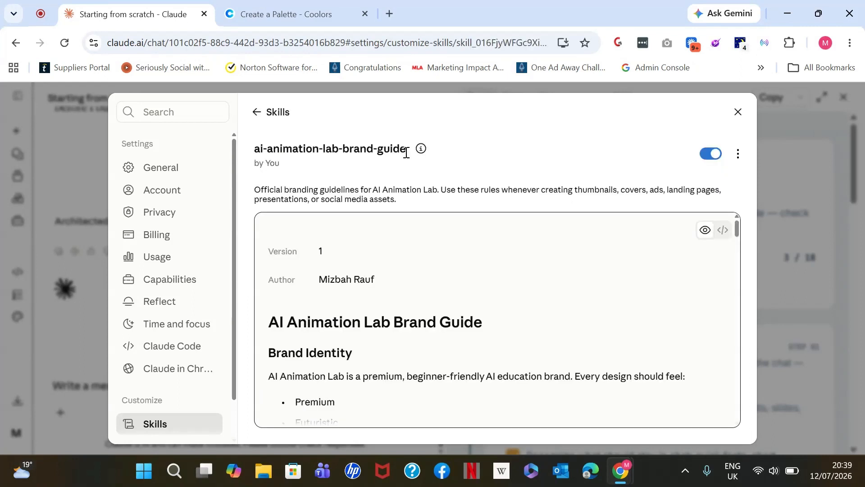
pyautogui.moveTo(406, 152); pyautogui.dragTo(257, 152)
pyautogui.hotkey('ctrl', 'c')
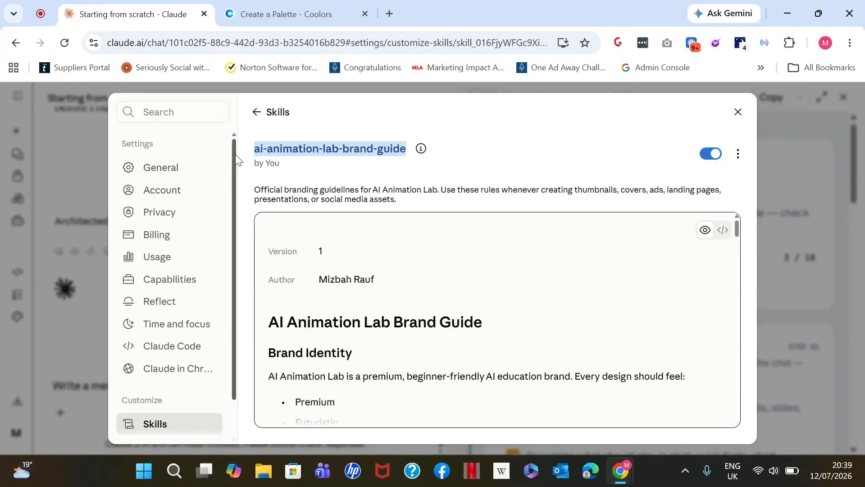
pyautogui.press('Escape')
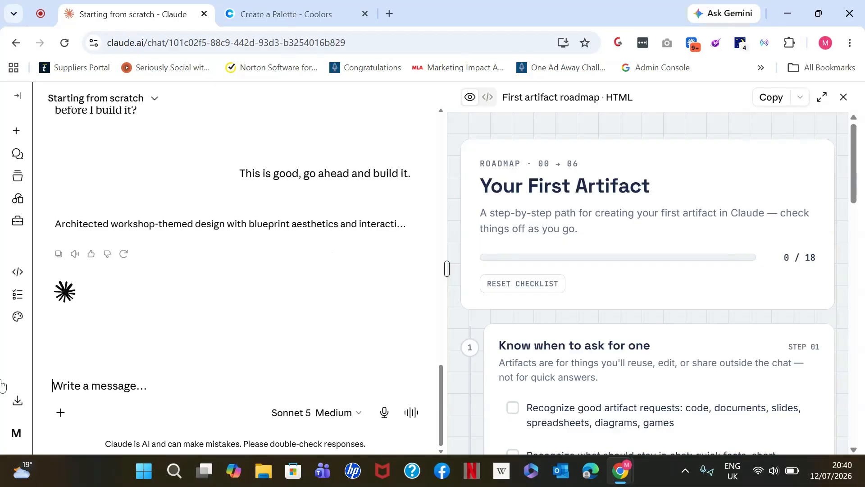
pyautogui.hotkey('ctrl', 'v')
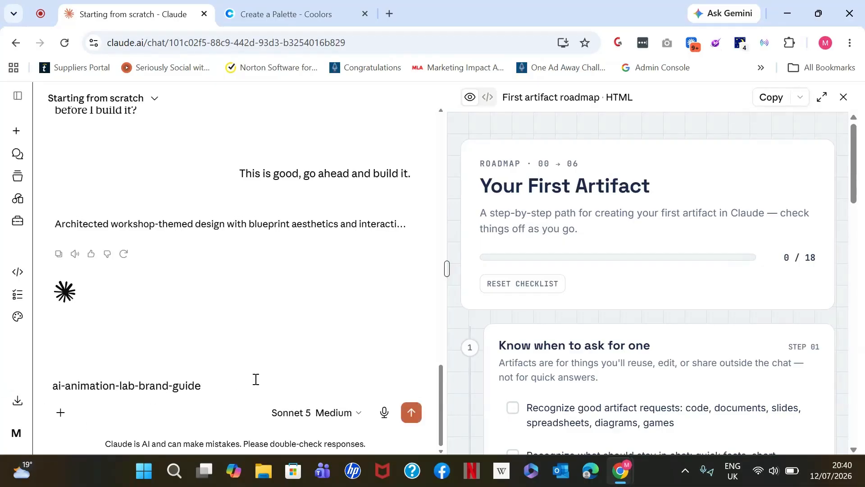
pyautogui.moveTo(255, 379); pyautogui.dragTo(39, 373)
pyautogui.press('BackSpace')
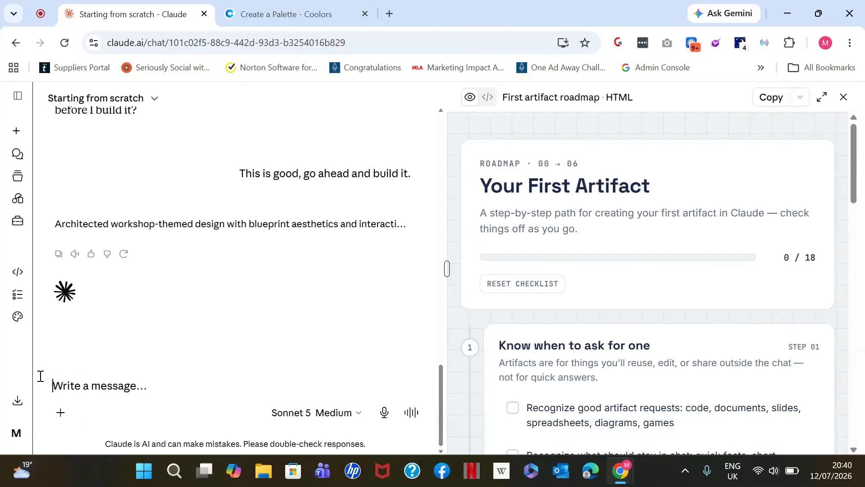
# Step: Send Claude the prompt "Use the color palette from ai-animation-lab-brand-guide in the artifact"
pyautogui.write('Use the color palette from ai-animation-lab-brand-guide to cre')
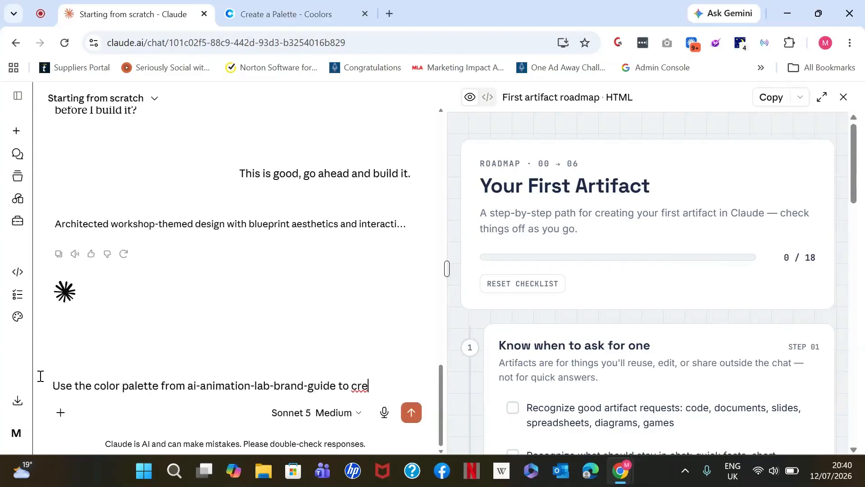
pyautogui.press('BackSpace')
pyautogui.press('BackSpace')
pyautogui.press('BackSpace')
pyautogui.write('the')
pyautogui.press('BackSpace')
pyautogui.press('BackSpace')
pyautogui.press('BackSpace')
pyautogui.press('BackSpace')
pyautogui.press('BackSpace')
pyautogui.press('BackSpace')
pyautogui.write('in the artifact')
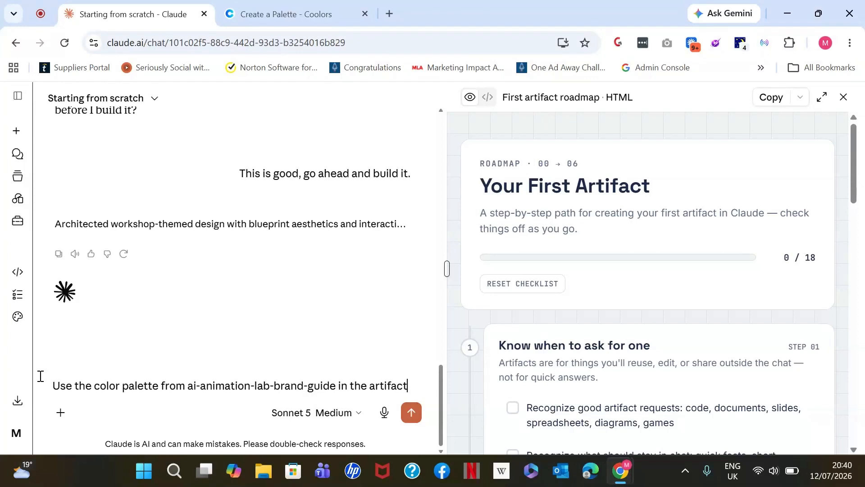
pyautogui.press('Return')
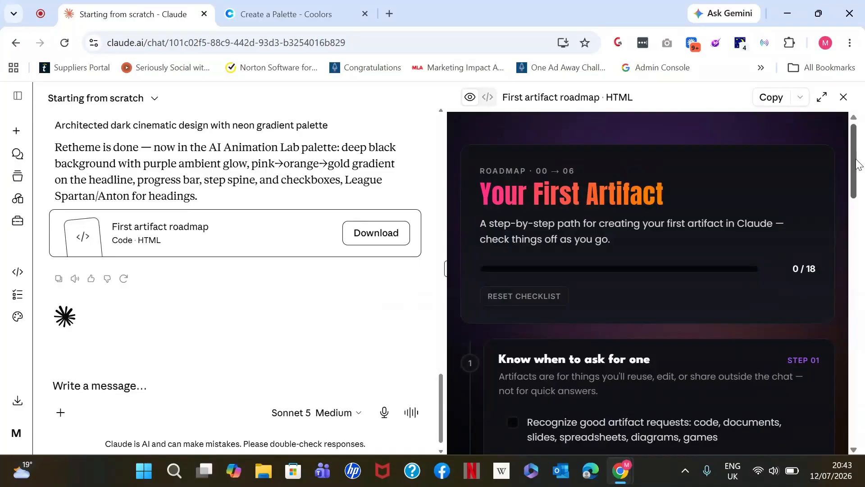
# Step: Tick all three checklist items under "Use or export it" in step 06 of the rethemed artifact
pyautogui.moveTo(857, 164); pyautogui.dragTo(855, 401)
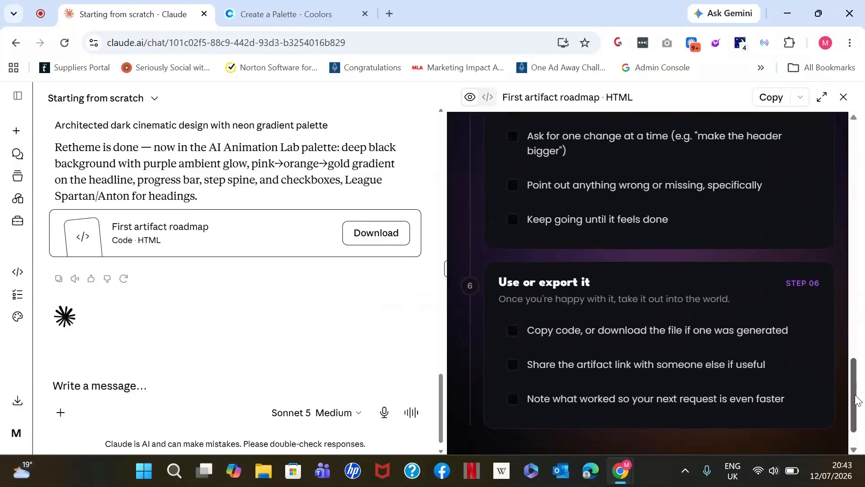
pyautogui.click(514, 333)
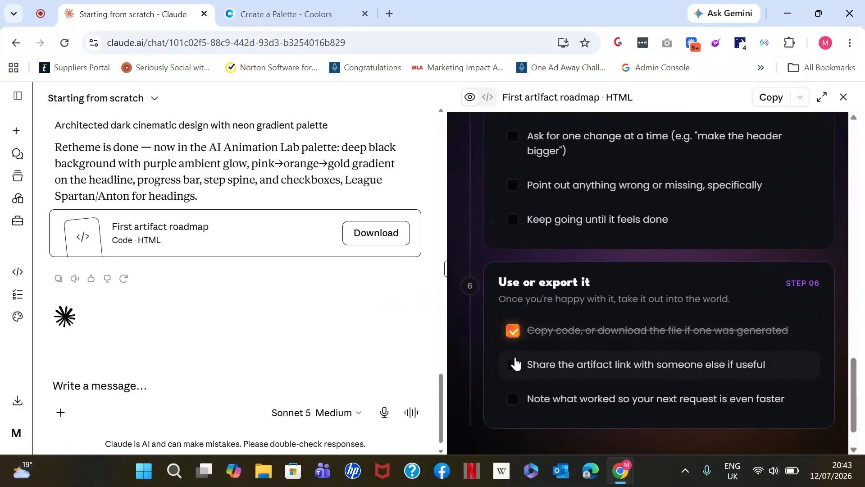
pyautogui.click(513, 363)
pyautogui.click(513, 397)
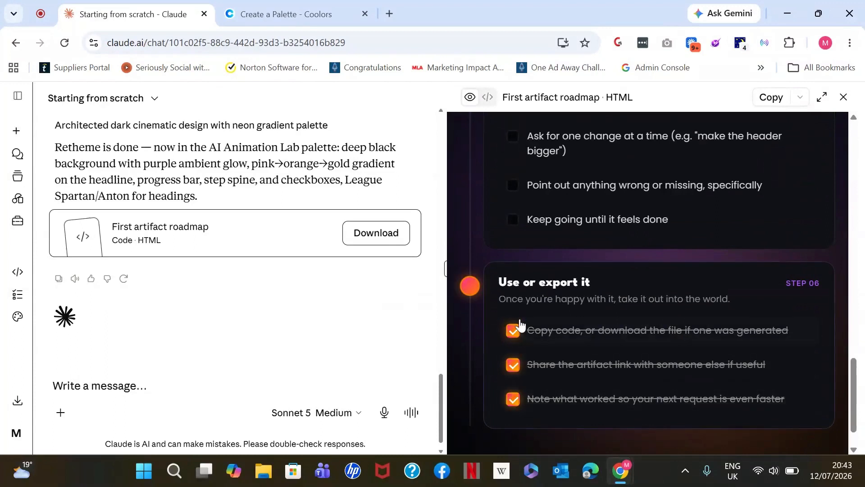
# Step: Tell Claude the dark background hides the checkboxes and ask for a lighter background or another color so they can be visible
pyautogui.click(309, 383)
pyautogui.write('The checkboxes are not visible due to the background color being dark. Can you lighten the background color or use another color so the checkboxes can be visible?')
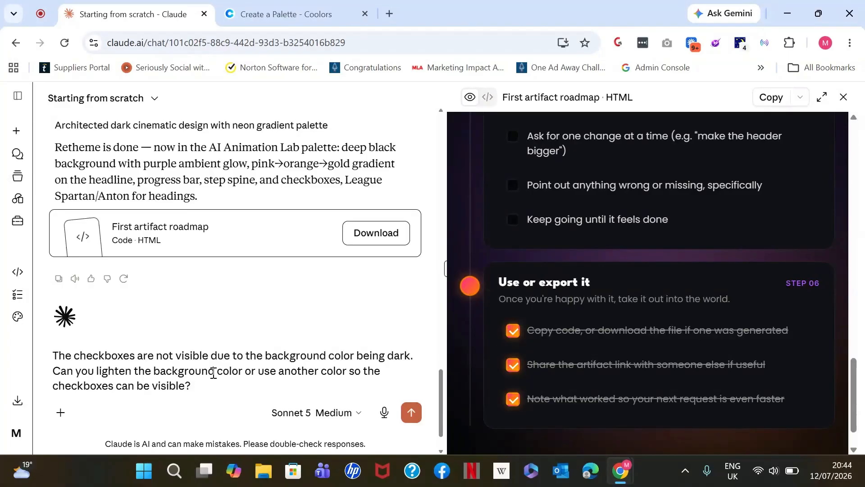
pyautogui.click(411, 421)
# Step: Tick all three checklist items under "Know when to ask for one" and return to the artifact's progress bar
pyautogui.scroll(-5, 571, 219)
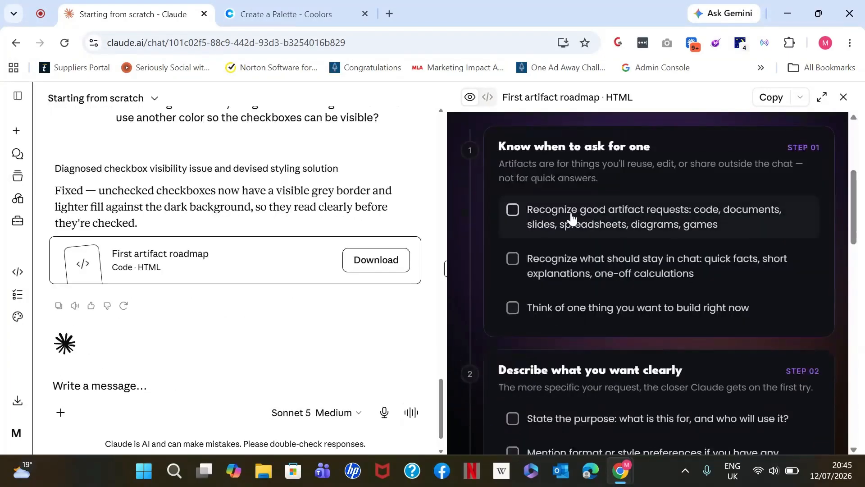
pyautogui.click(513, 210)
pyautogui.click(513, 261)
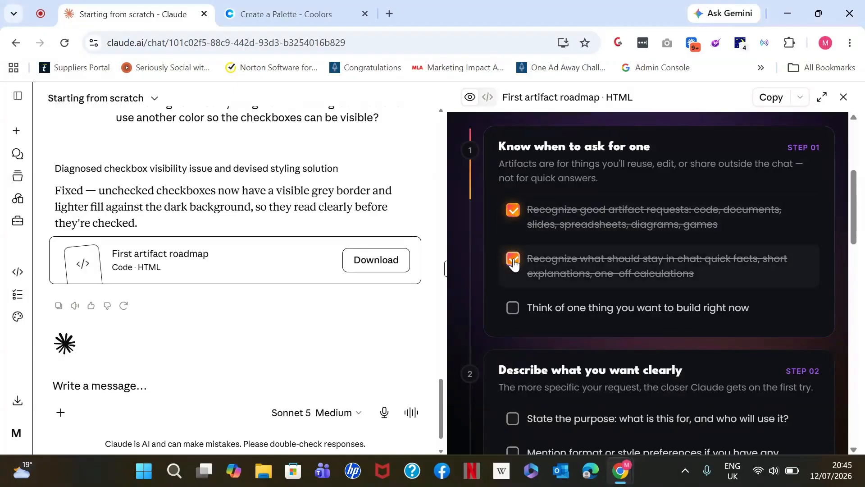
pyautogui.click(521, 321)
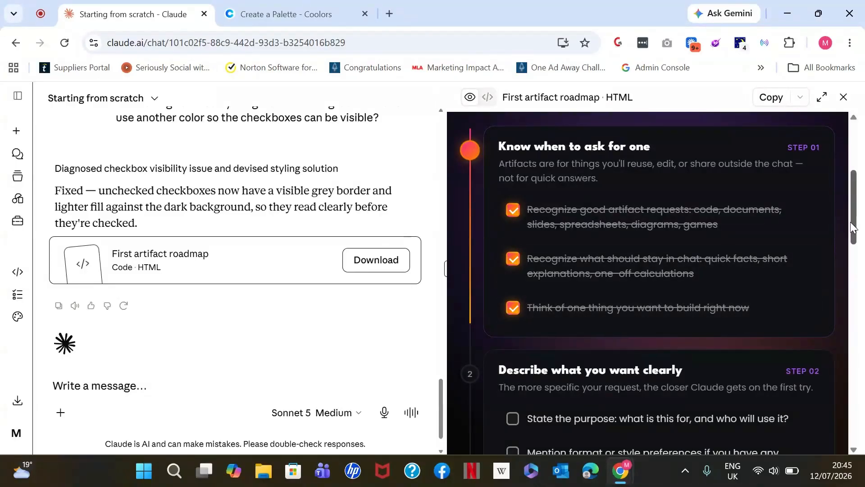
pyautogui.moveTo(852, 227); pyautogui.dragTo(860, 135)
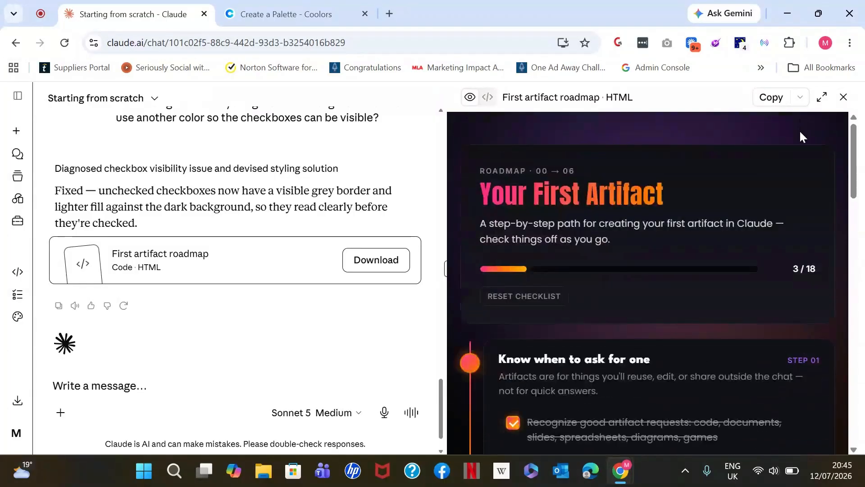
# Step: Publish the artifact publicly as first-artifact-roadmap.html and copy its link
pyautogui.click(800, 98)
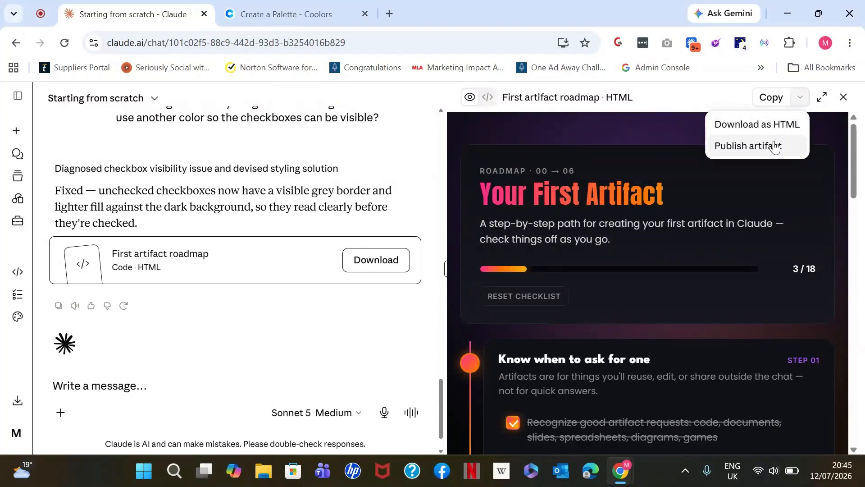
pyautogui.click(762, 147)
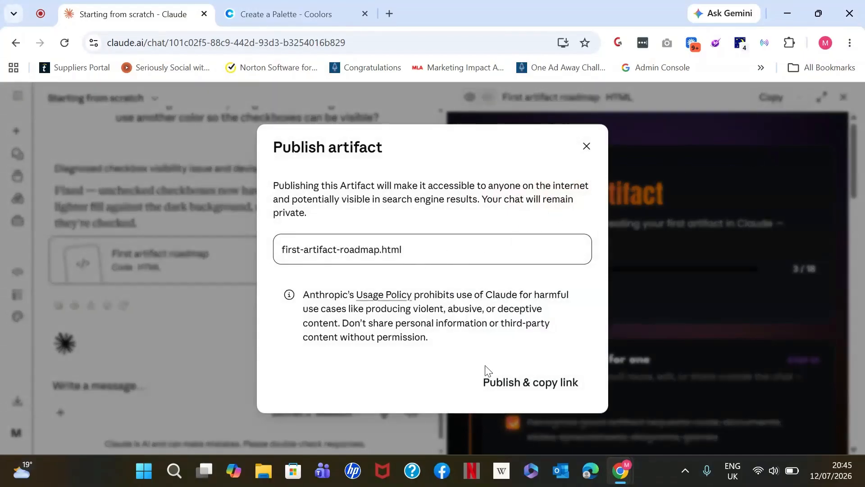
pyautogui.click(514, 387)
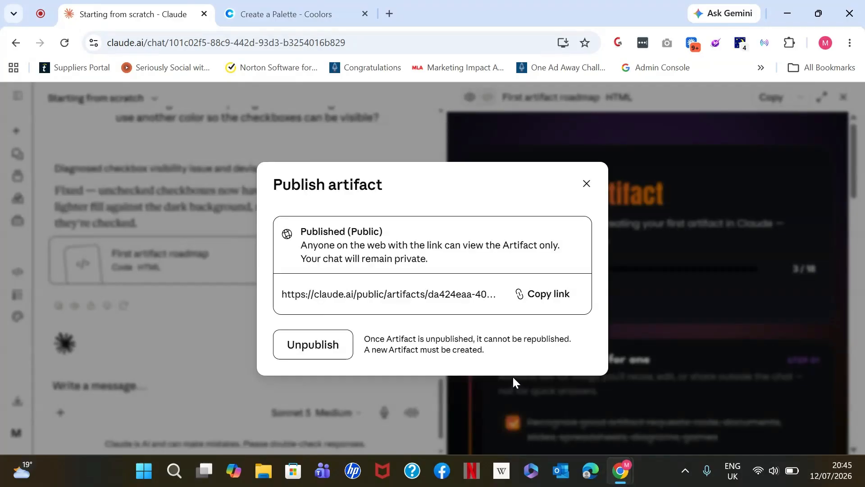
pyautogui.click(542, 301)
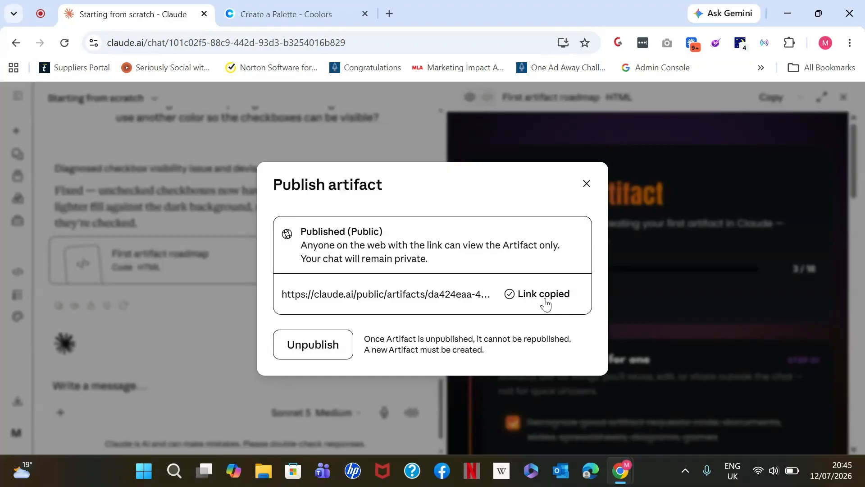
# Step: Open the copied public artifact link in a new browser tab to view the published roadmap
pyautogui.click(393, 17)
pyautogui.hotkey('ctrl', 'v')
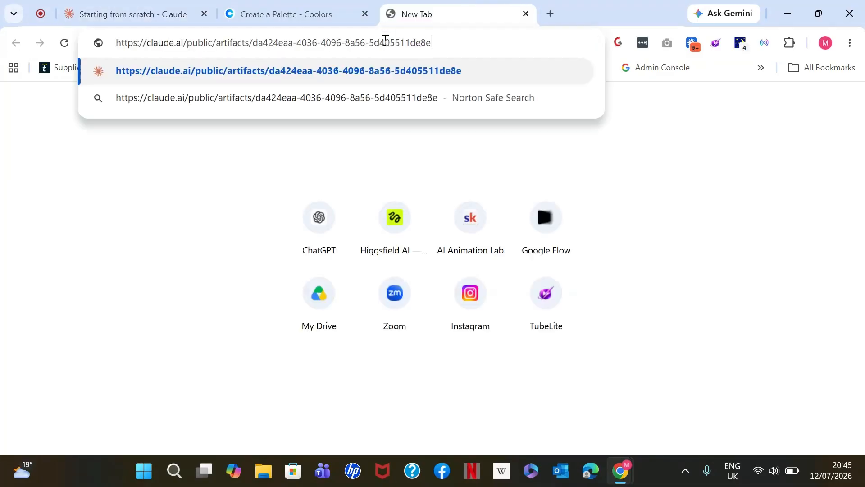
pyautogui.press('Return')
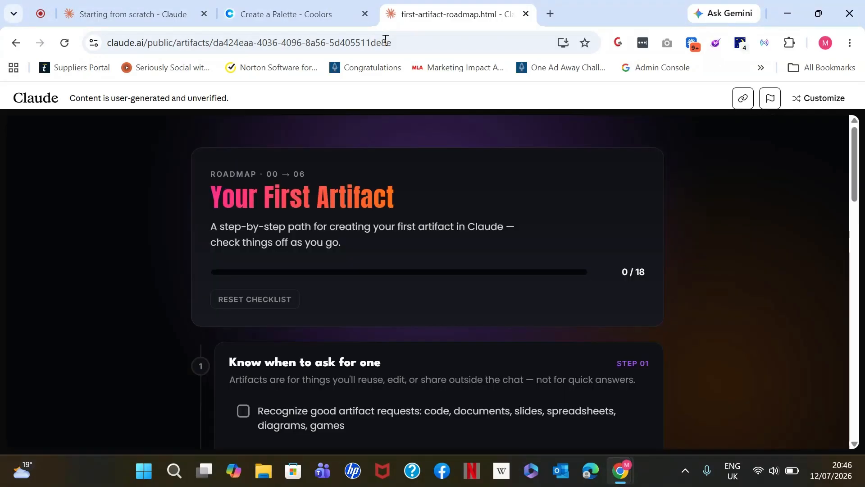
pyautogui.moveTo(855, 180); pyautogui.dragTo(832, 172)
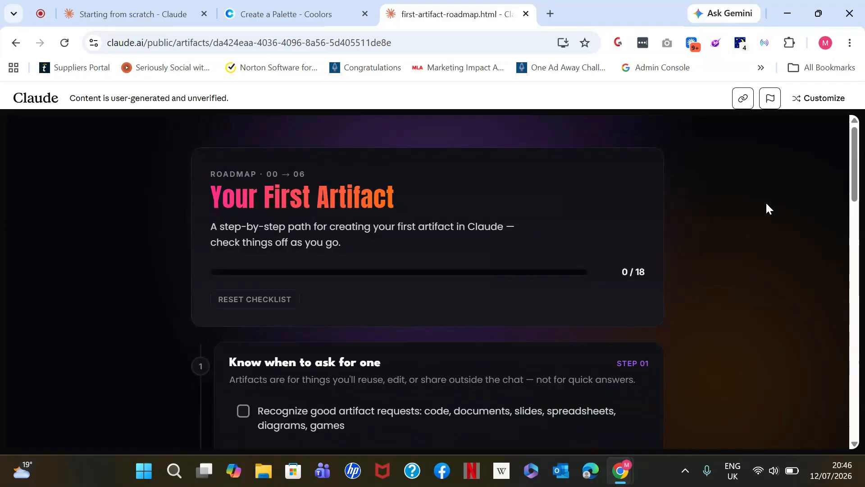
# Step: Return to the Claude chat, close the publishing dialog and download the roadmap artifact as HTML
pyautogui.click(103, 6)
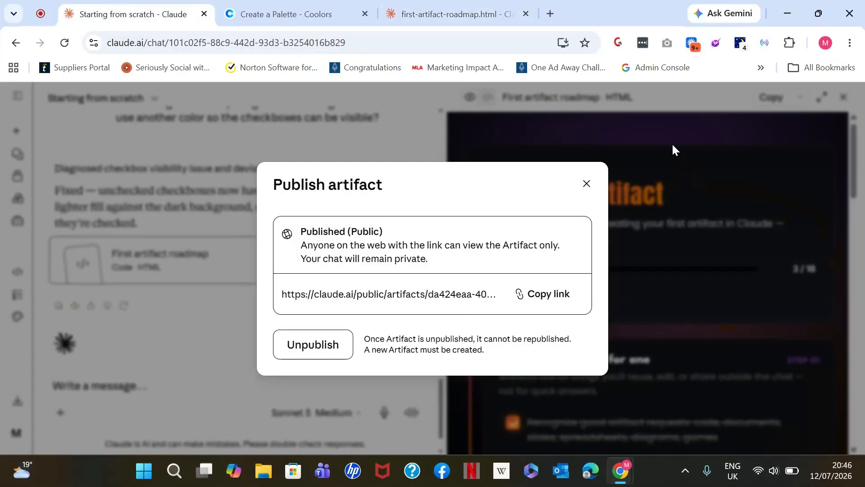
pyautogui.click(578, 185)
pyautogui.click(801, 97)
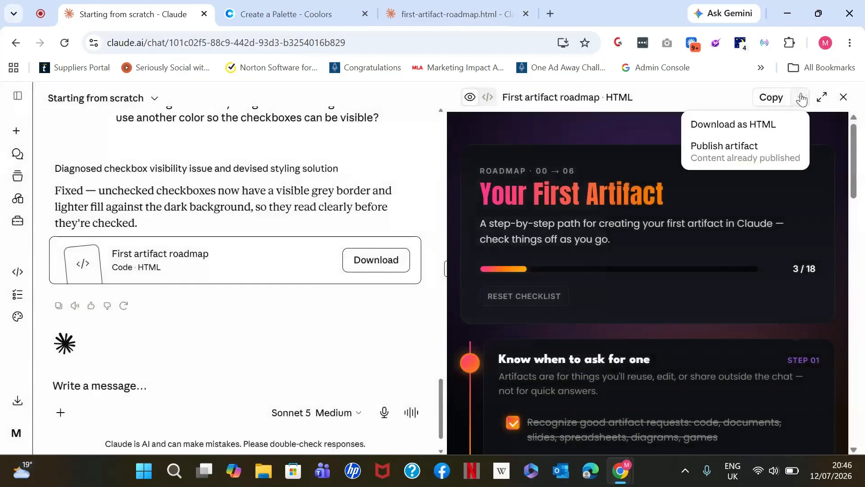
pyautogui.click(756, 126)
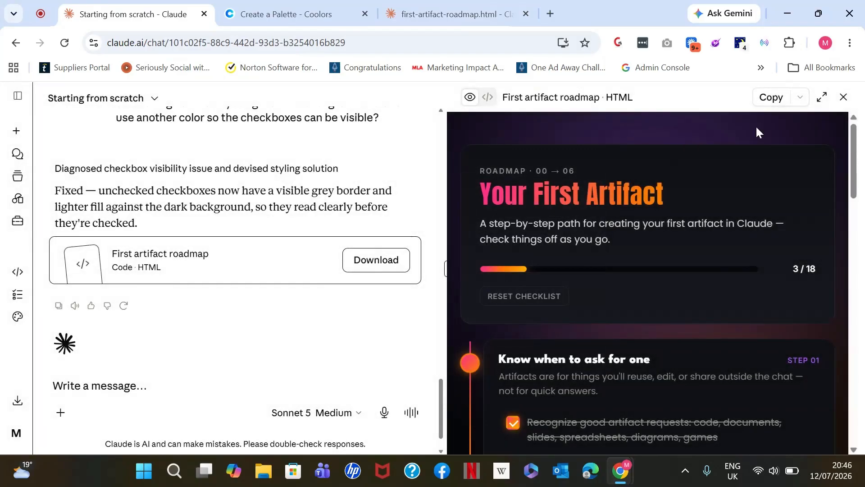